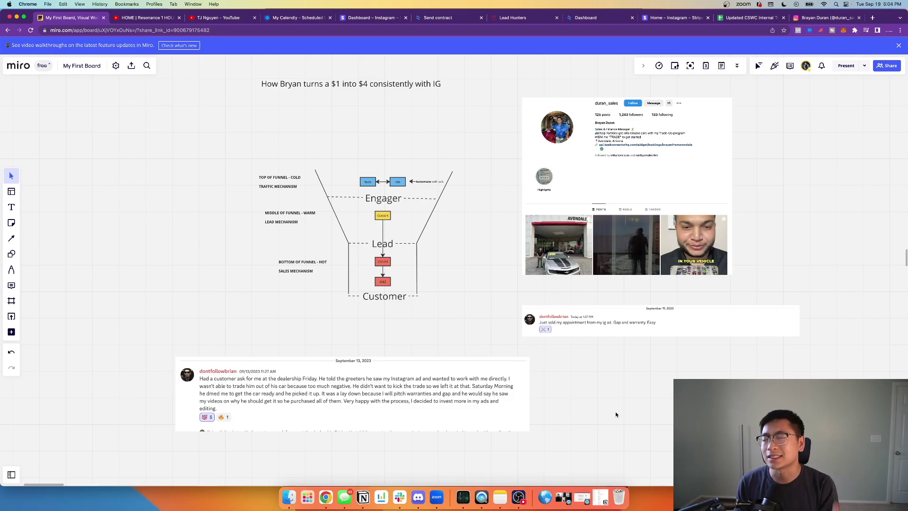
Pan the board to bring the client's Instagram profile screenshot to the centre
scroll(615, 414, right, 2)
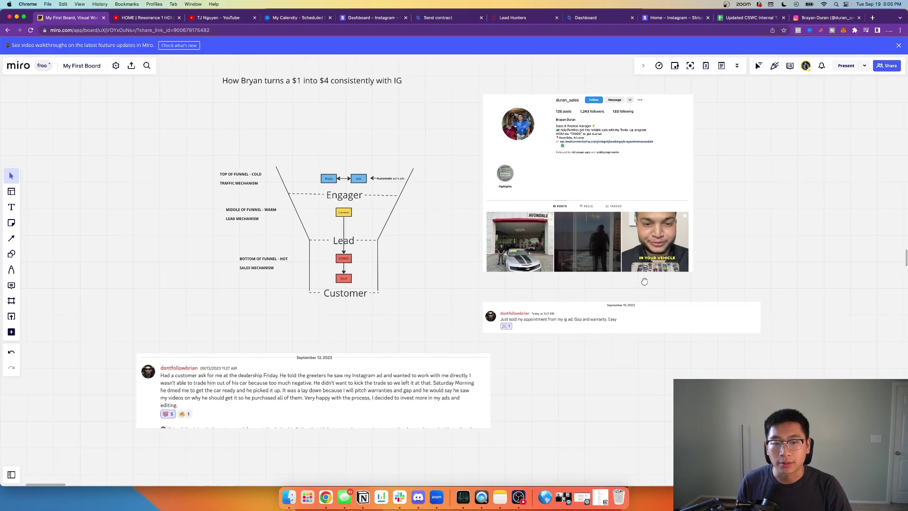
scroll(615, 229, up, 3)
scroll(614, 229, right, 3)
scroll(533, 294, up, 5)
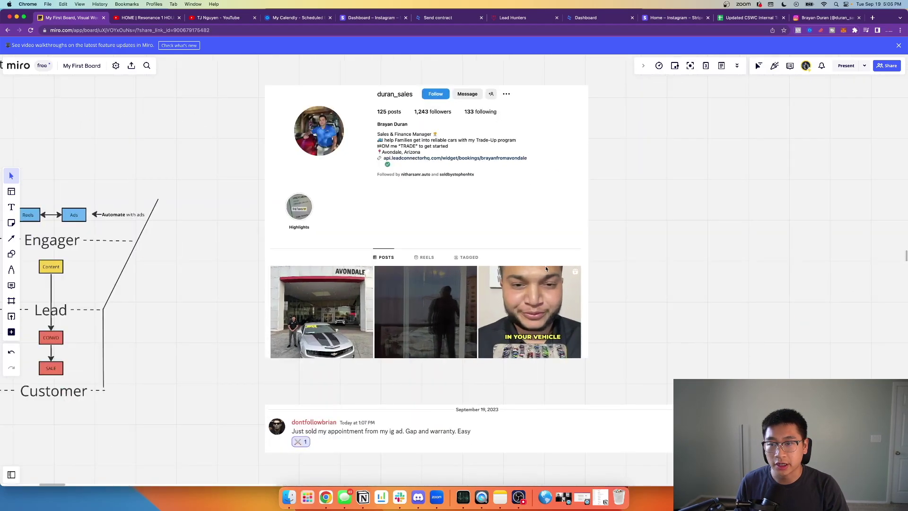
drag(541, 284, 509, 296)
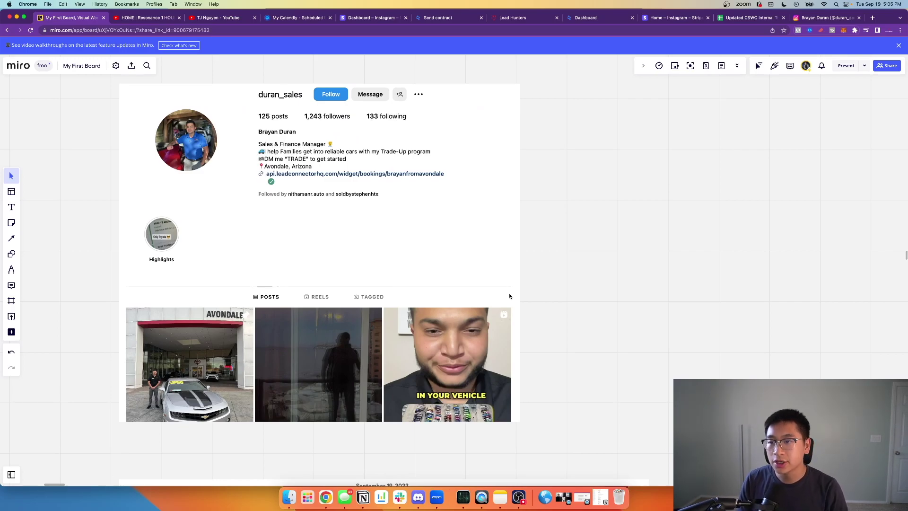
scroll(331, 235, left, 2)
scroll(330, 235, down, 1)
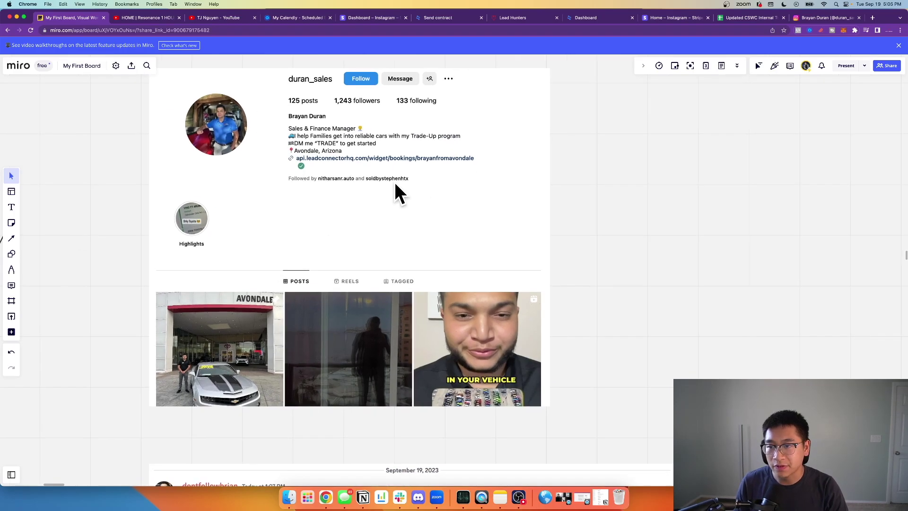
scroll(365, 280, down, 3)
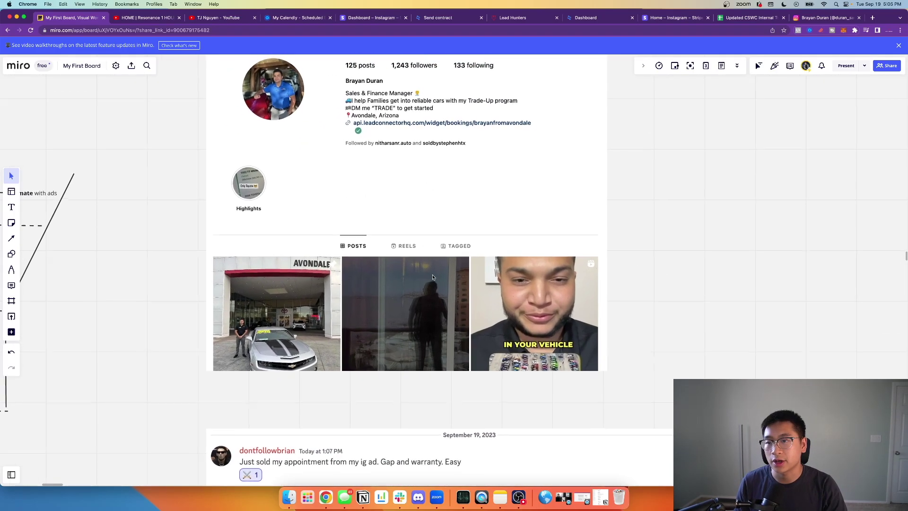
scroll(465, 305, down, 5)
scroll(426, 275, up, 2)
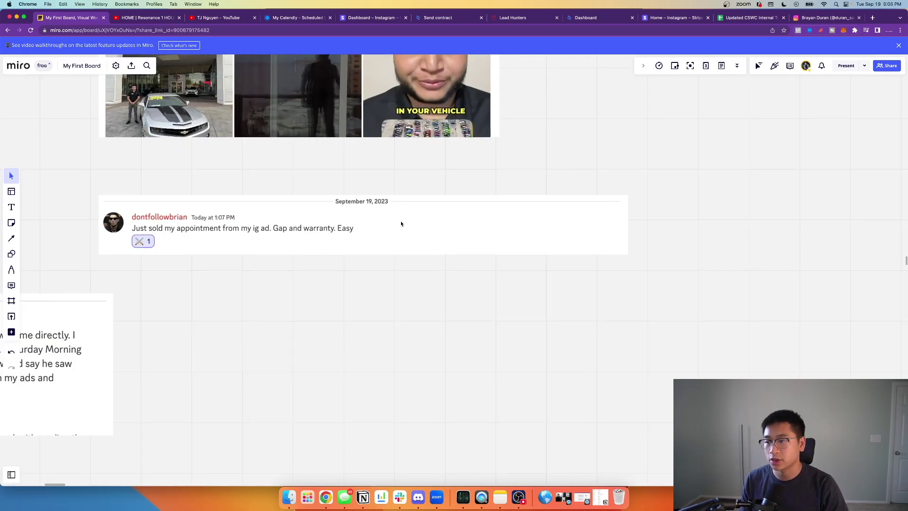
scroll(354, 230, left, 1)
scroll(354, 231, up, 1)
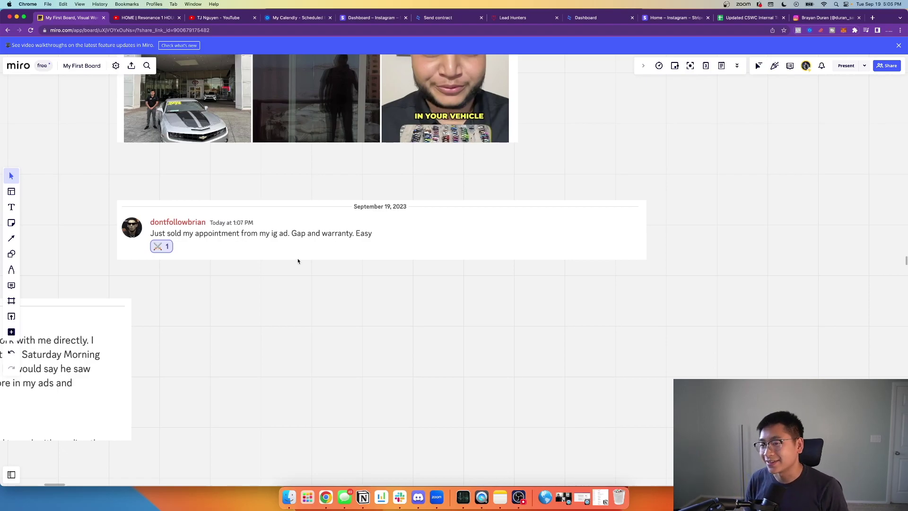
Recentre on the September 19 message, then frame the funnel beside the messages
drag(300, 256, 377, 250)
scroll(387, 253, up, 1)
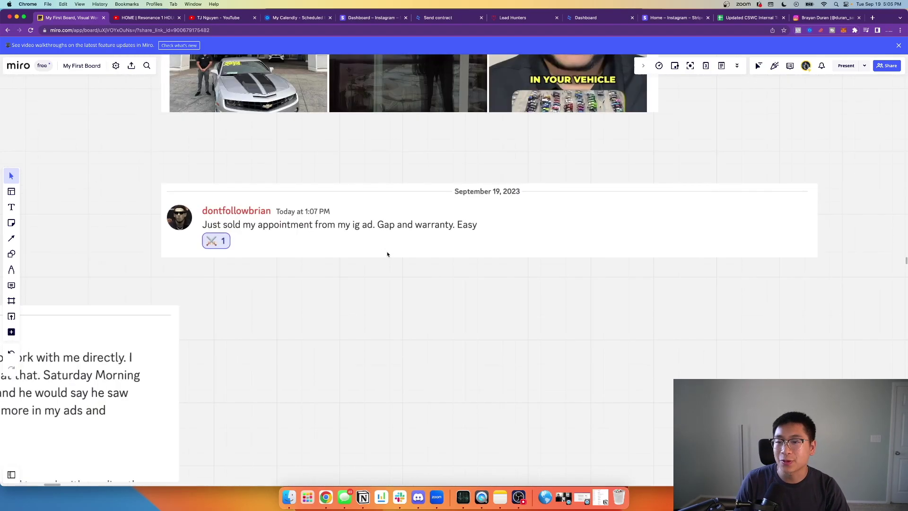
scroll(255, 281, down, 1)
scroll(256, 282, down, 2)
scroll(376, 244, left, 5)
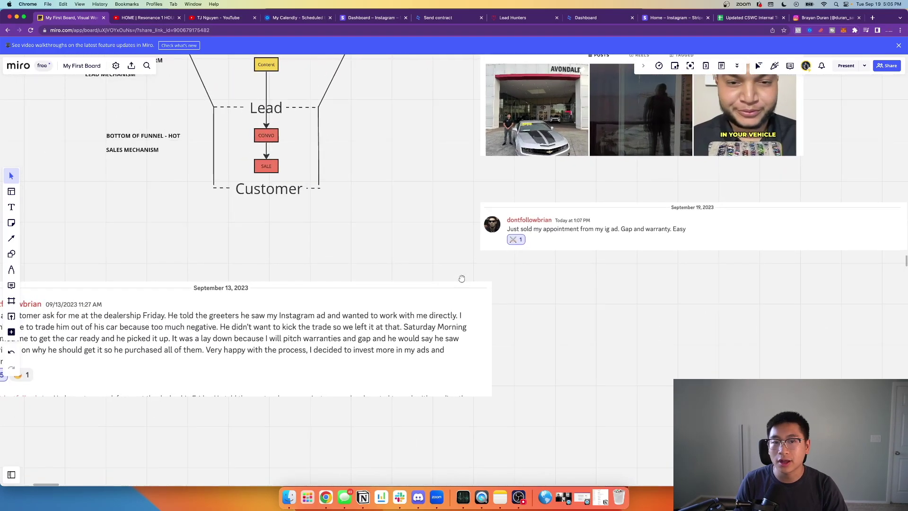
drag(449, 276, 479, 282)
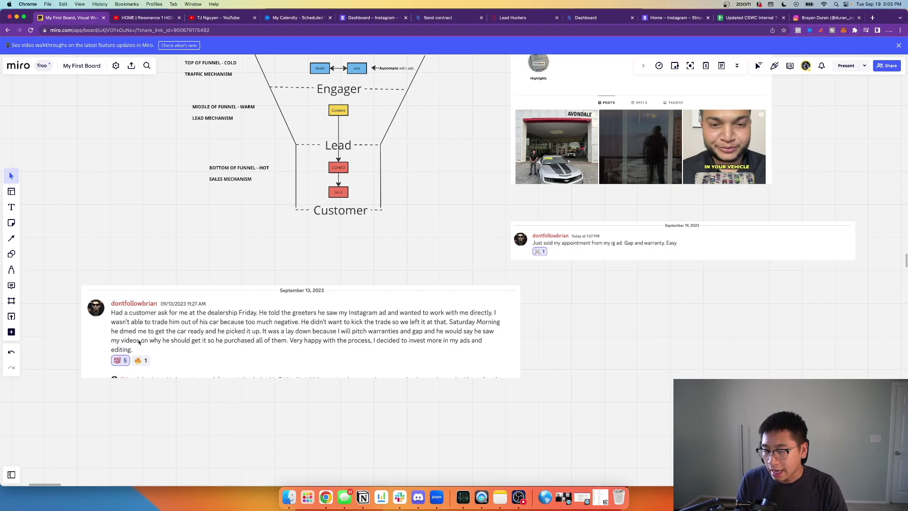
scroll(139, 341, up, 3)
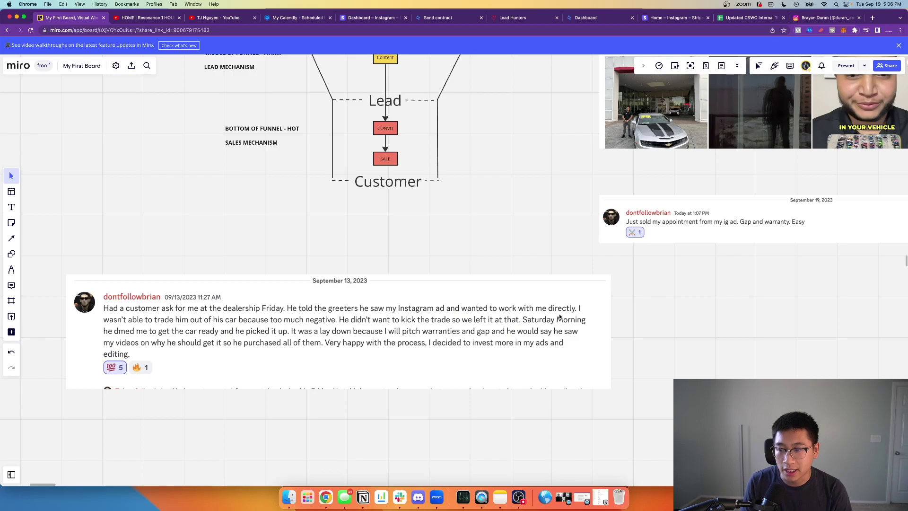
scroll(528, 314, right, 4)
scroll(528, 313, up, 3)
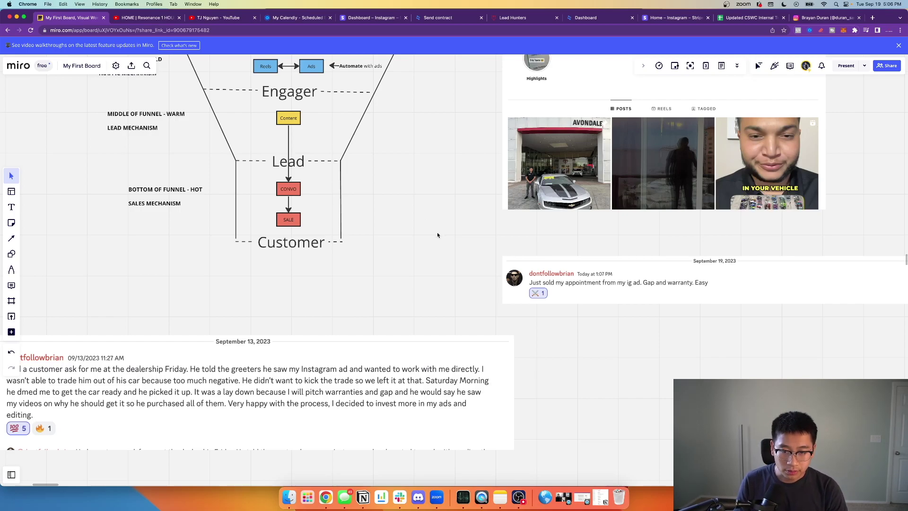
scroll(437, 235, up, 5)
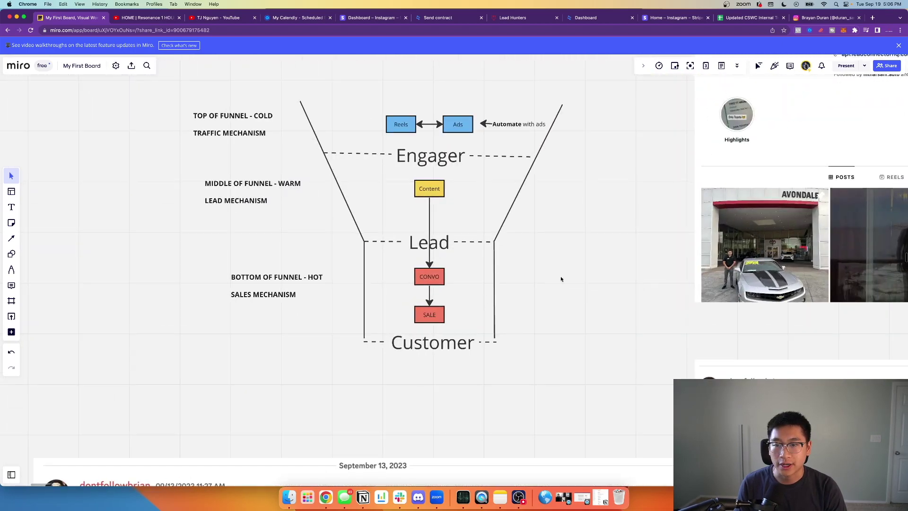
scroll(592, 279, up, 1)
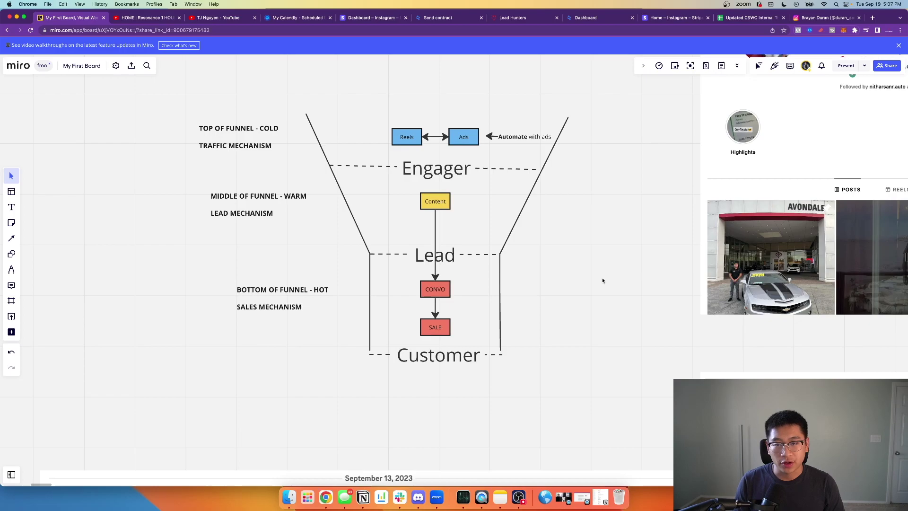
Select the whole funnel diagram with its labels and move it further left
drag(146, 112, 591, 405)
drag(486, 315, 321, 295)
scroll(631, 306, left, 5)
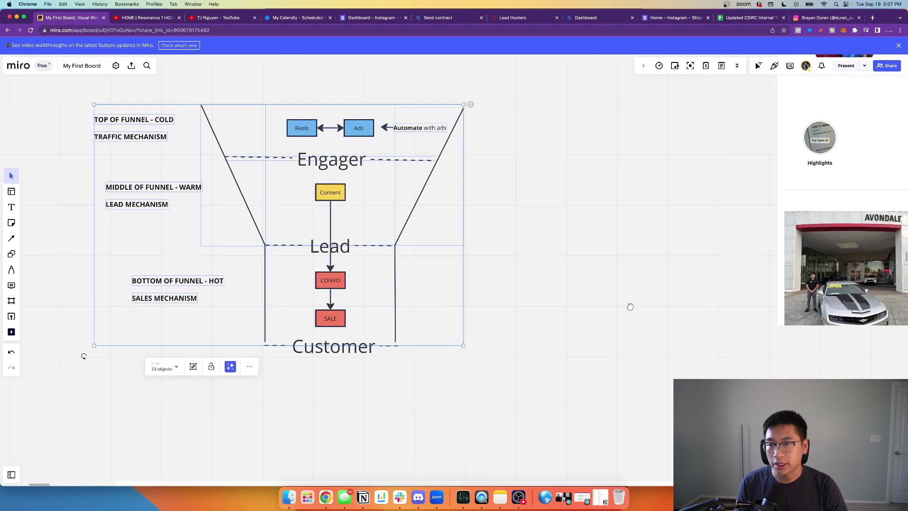
click(732, 303)
Select the Reels and Ads boxes, then clear the selection
scroll(731, 305, up, 2)
scroll(728, 311, down, 3)
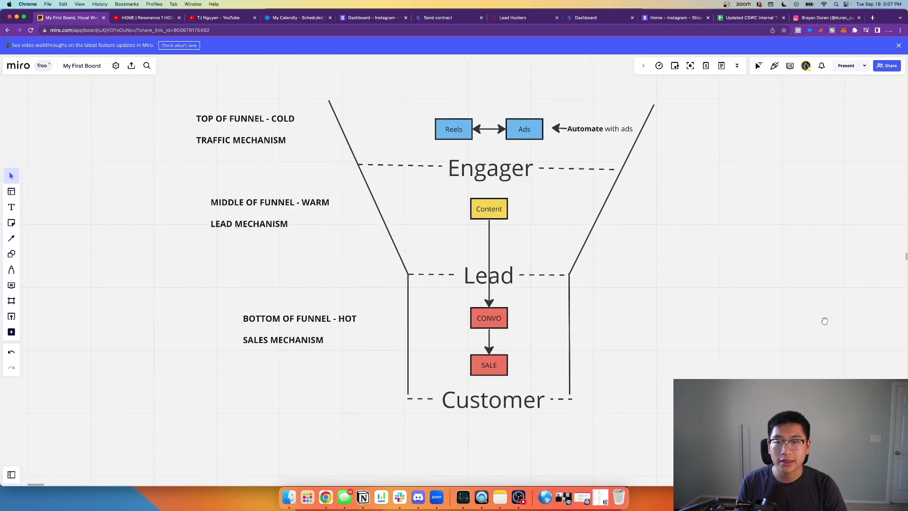
scroll(757, 296, right, 3)
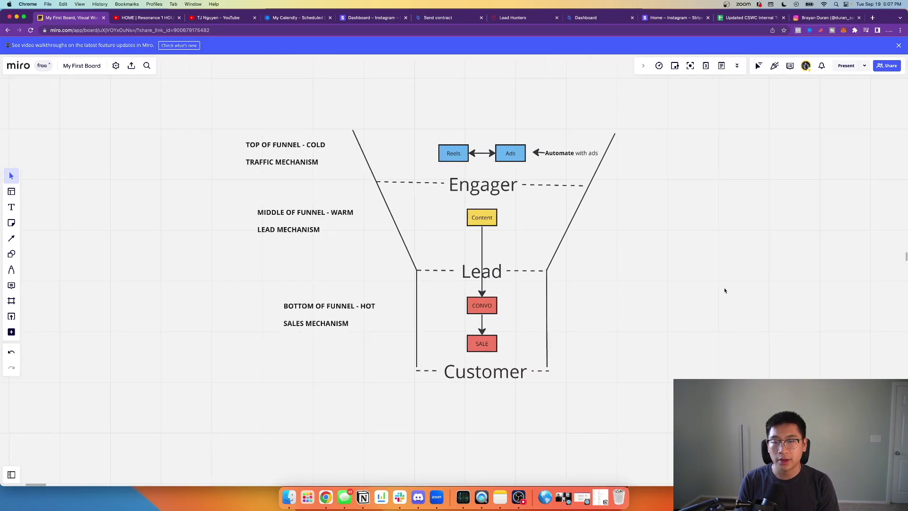
drag(415, 133, 544, 162)
click(686, 198)
Frame the full funnel diagram and bring up the Pen tool's drawing options
scroll(669, 192, right, 2)
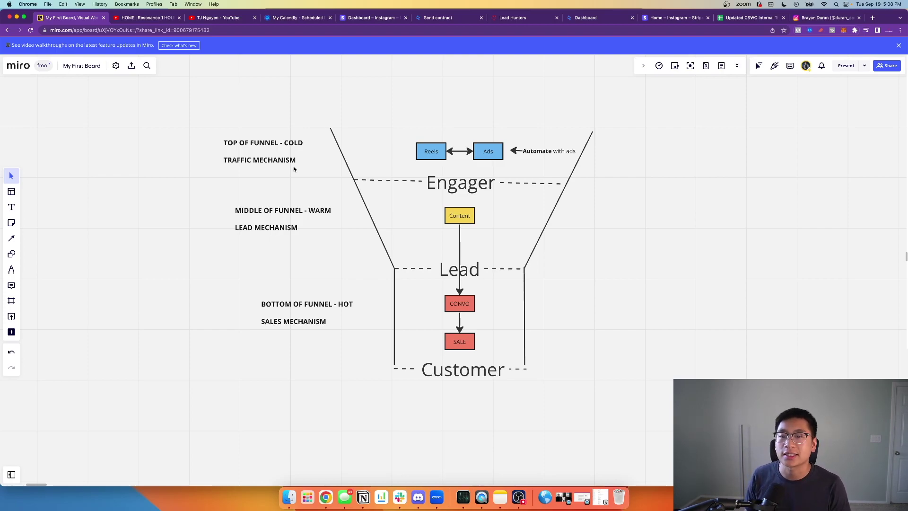
scroll(535, 147, up, 1)
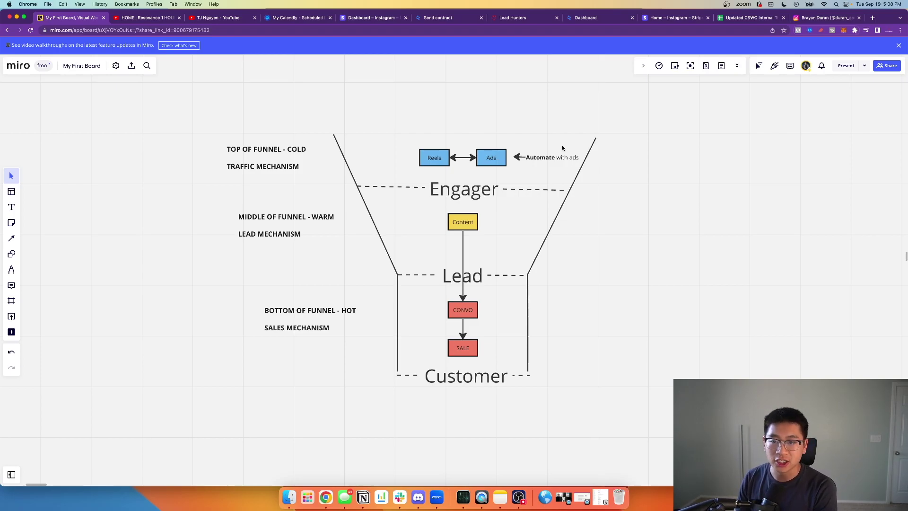
scroll(413, 172, right, 10)
scroll(413, 172, up, 2)
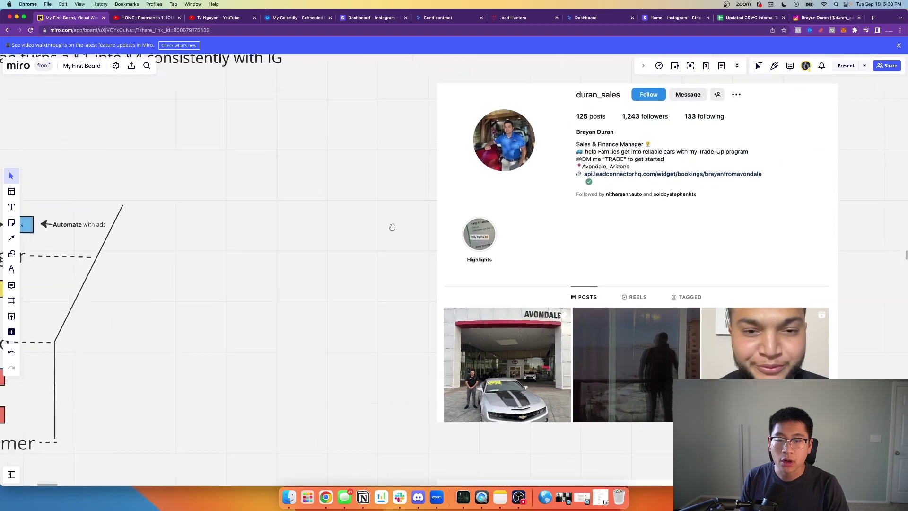
scroll(392, 227, left, 10)
scroll(393, 227, down, 2)
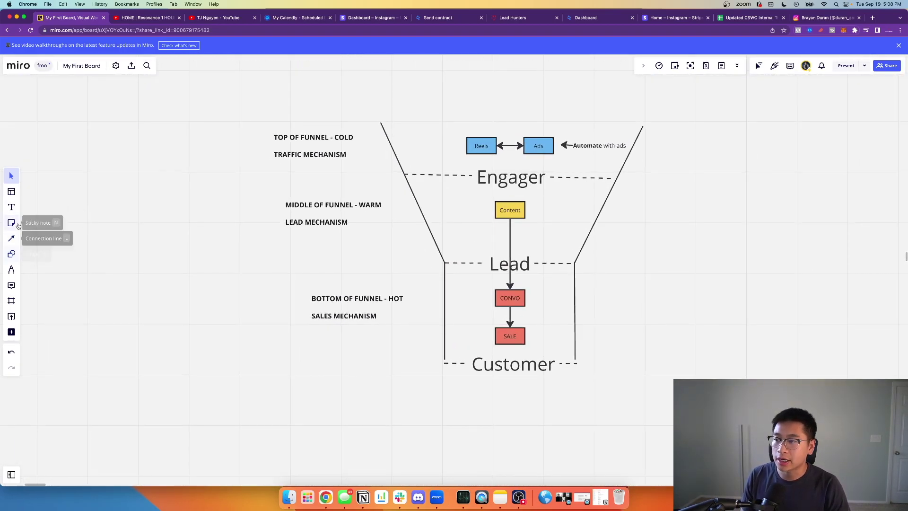
click(12, 269)
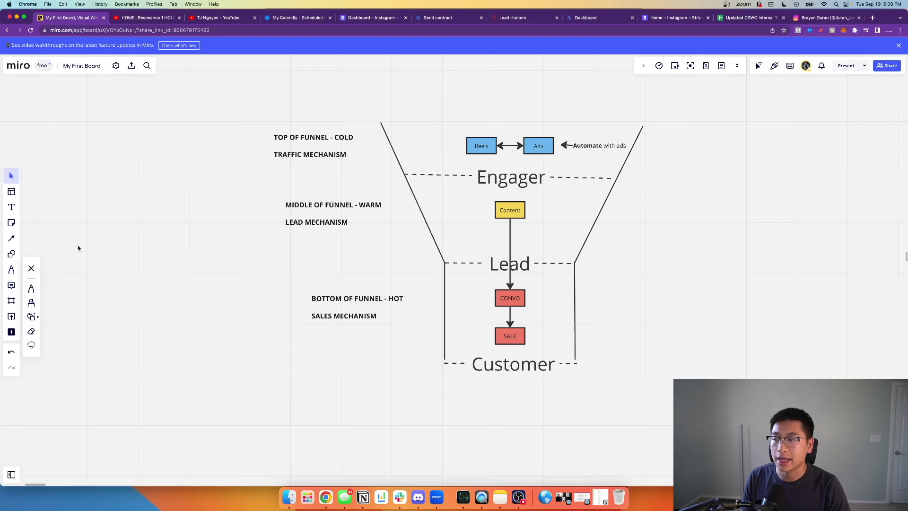
With the red pen, write '?', 'R', 'ad', 'New' left of the funnel and a line above MIDDLE OF FUNNEL - WARM
click(31, 288)
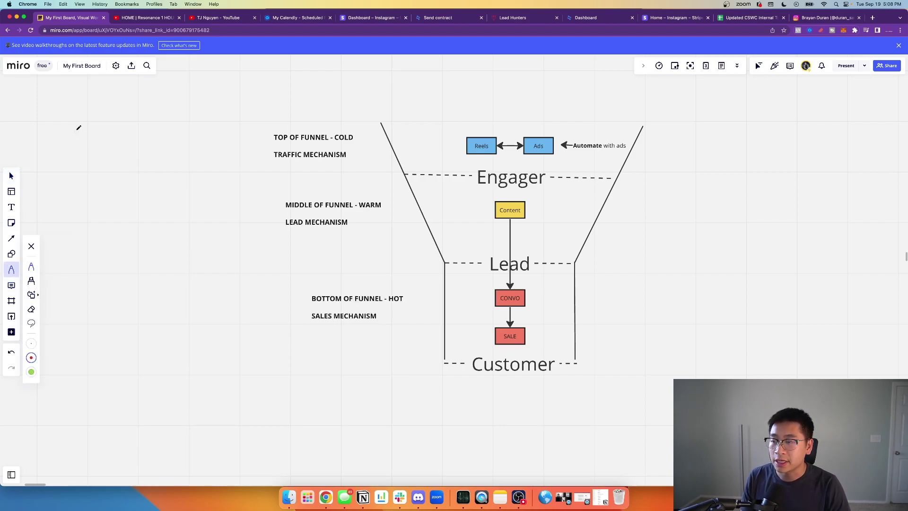
drag(75, 130, 86, 152)
click(86, 161)
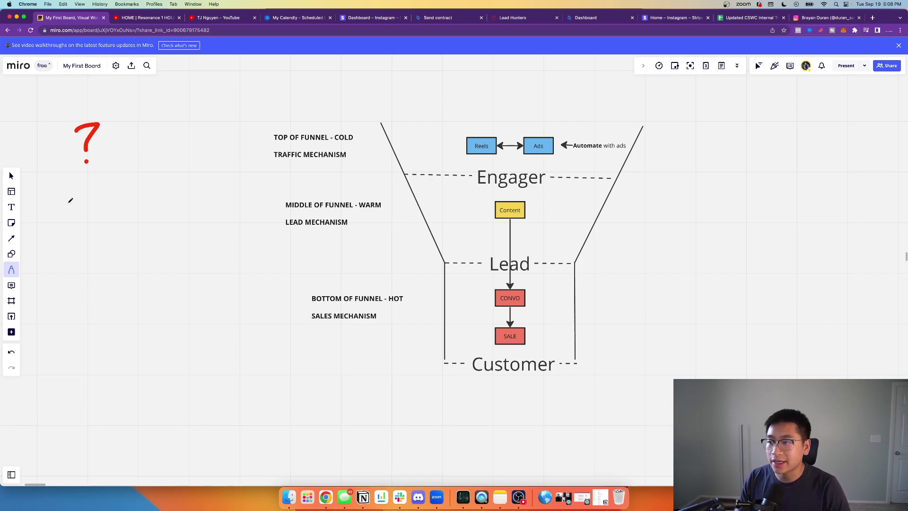
mouse_move(64, 220)
mouse_down()
mouse_move(66, 188)
mouse_move(78, 221)
mouse_up()
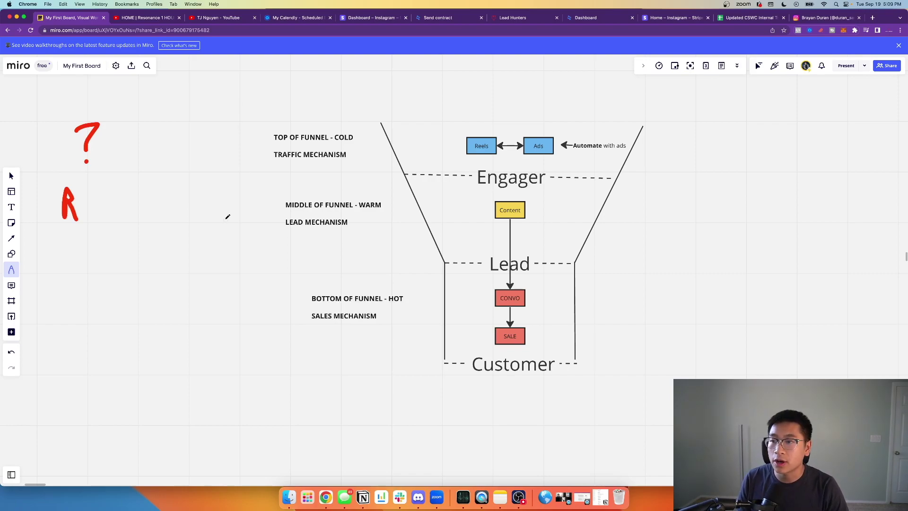
mouse_move(141, 149)
mouse_down()
mouse_move(159, 156)
mouse_move(140, 179)
mouse_up()
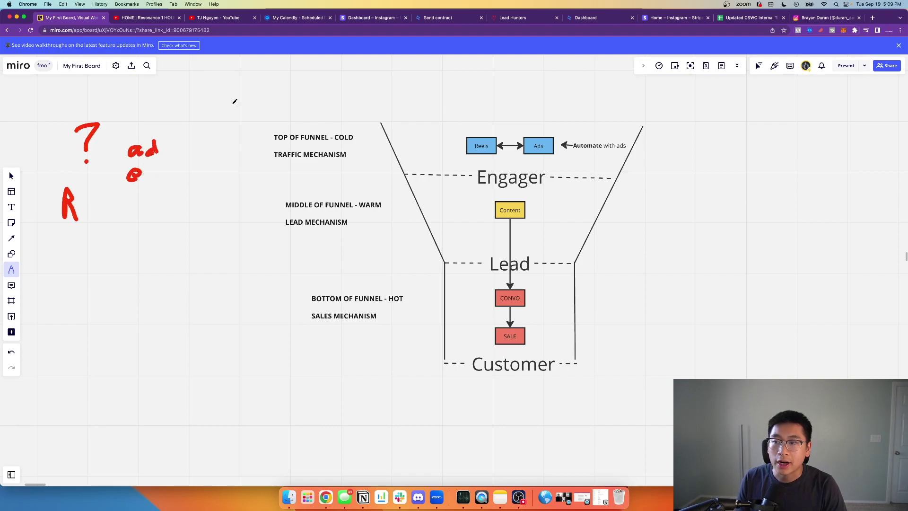
mouse_move(117, 232)
mouse_down()
mouse_move(119, 245)
mouse_move(137, 231)
mouse_move(141, 256)
mouse_move(158, 234)
mouse_up()
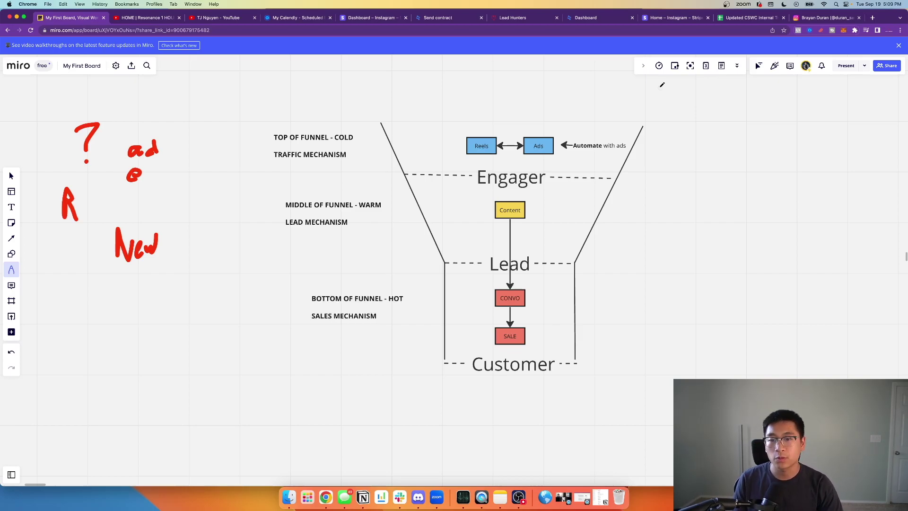
drag(281, 193, 391, 190)
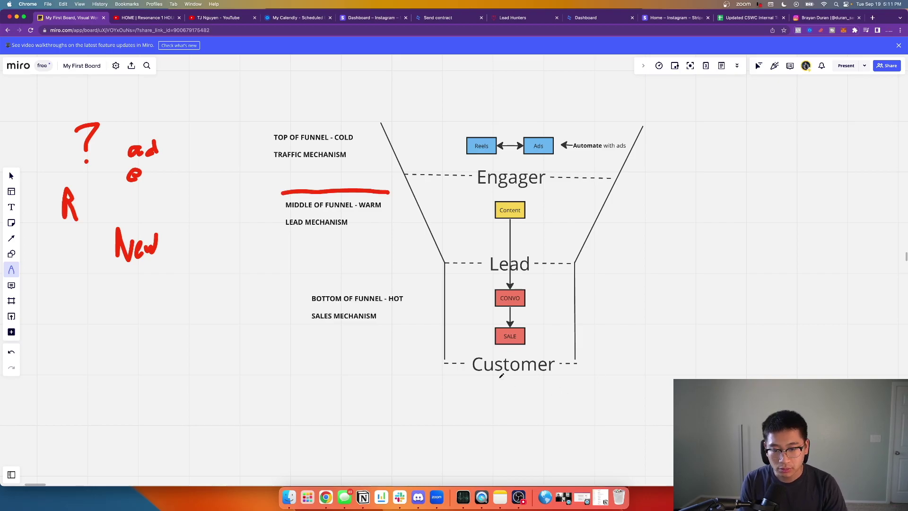
Handwrite 'followers' in red beneath the Customer label
drag(497, 394, 493, 424)
mouse_move(483, 415)
mouse_down()
mouse_move(536, 408)
mouse_move(576, 426)
mouse_up()
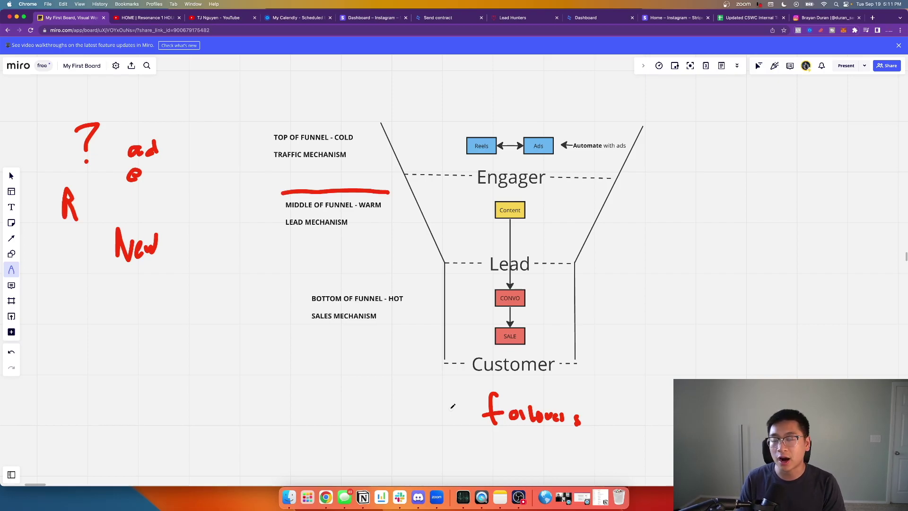
Draw a down arrow and curved up arrow right of the funnel, then write $1 on top and $4 under 'followers'
mouse_move(690, 208)
mouse_down()
mouse_move(674, 293)
mouse_move(684, 278)
mouse_up()
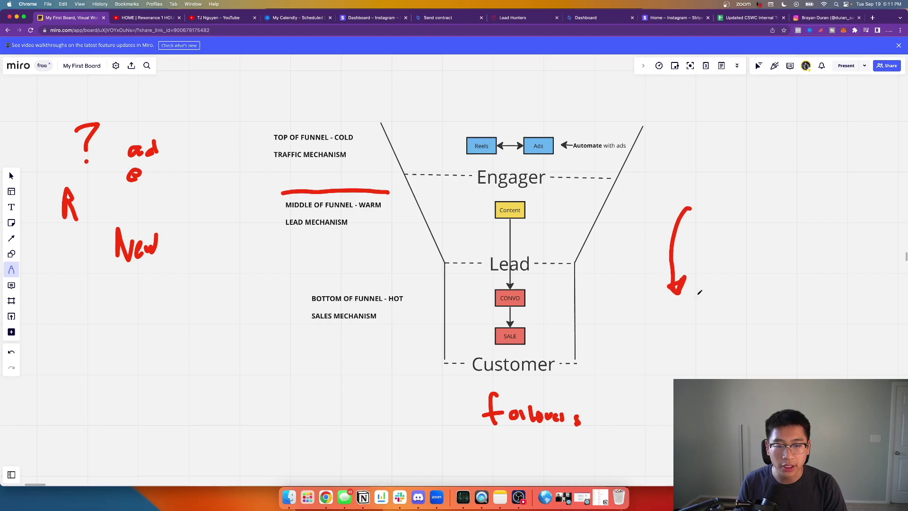
mouse_move(748, 297)
mouse_down()
mouse_move(771, 196)
mouse_move(755, 190)
mouse_move(762, 202)
mouse_up()
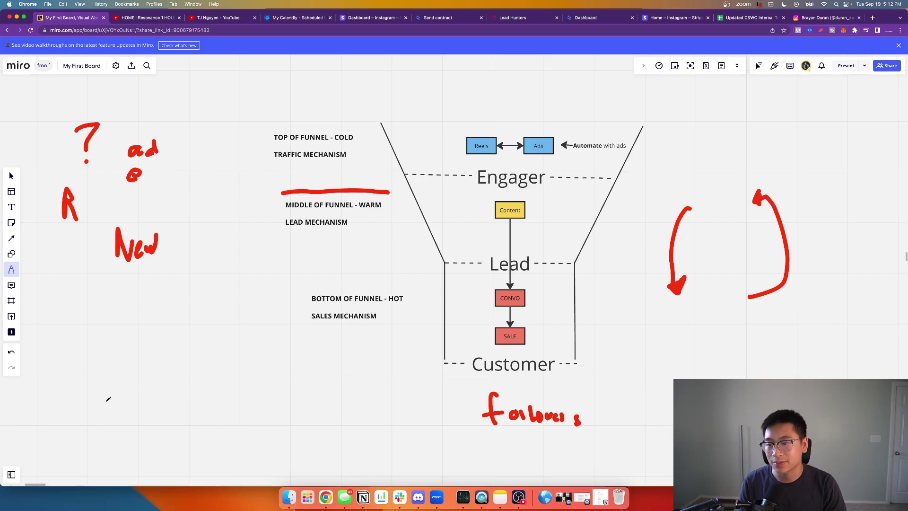
mouse_move(486, 70)
mouse_down()
mouse_move(490, 101)
mouse_move(457, 92)
mouse_move(475, 101)
mouse_up()
mouse_move(489, 438)
mouse_down()
mouse_move(484, 449)
mouse_move(501, 453)
mouse_move(469, 457)
mouse_move(481, 453)
mouse_up()
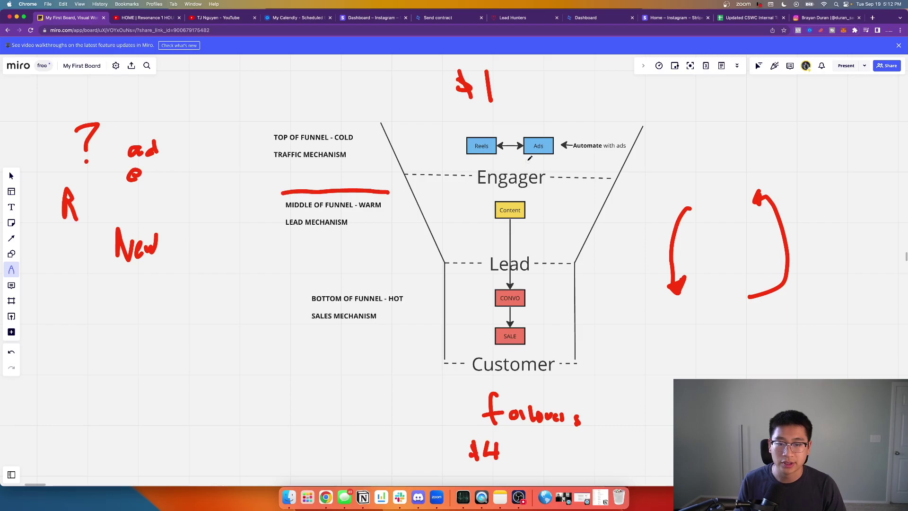
Centre the Instagram screenshot, underline the 1,243 followers count in red, then undo it
scroll(632, 179, right, 10)
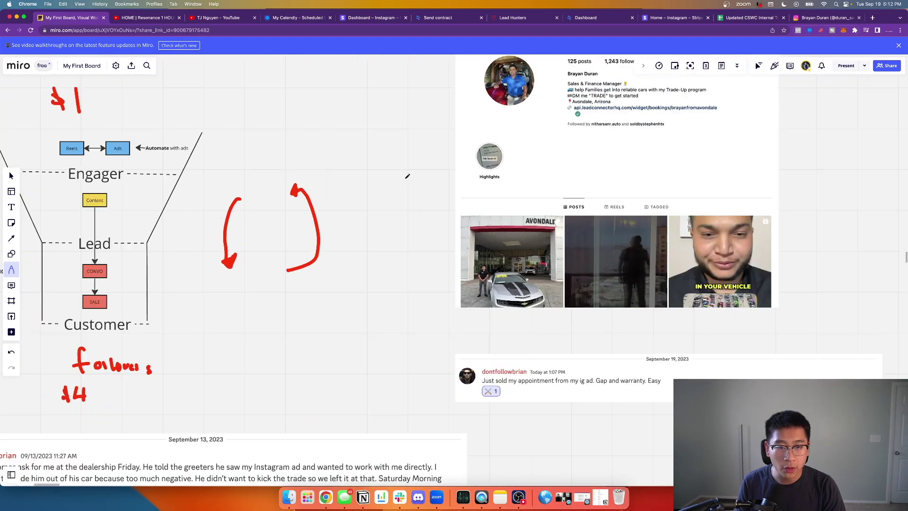
scroll(402, 230, up, 3)
drag(498, 217, 318, 231)
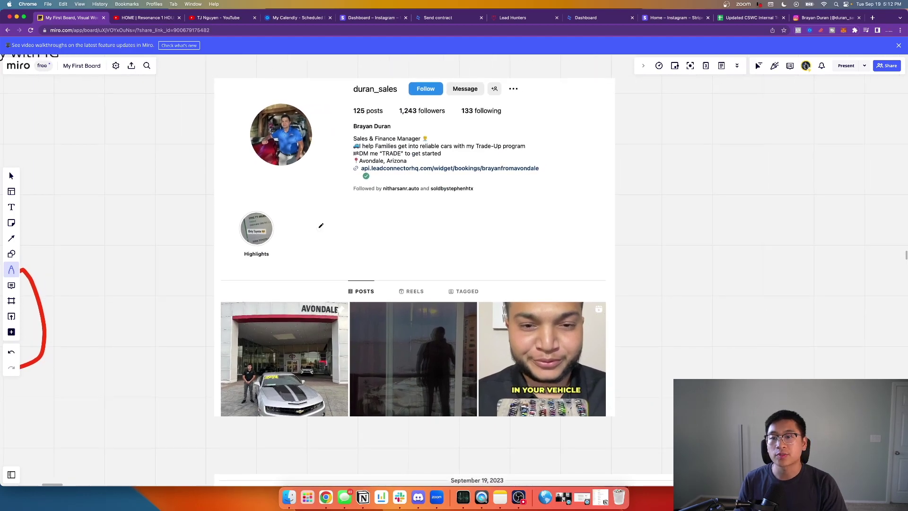
drag(400, 115, 446, 114)
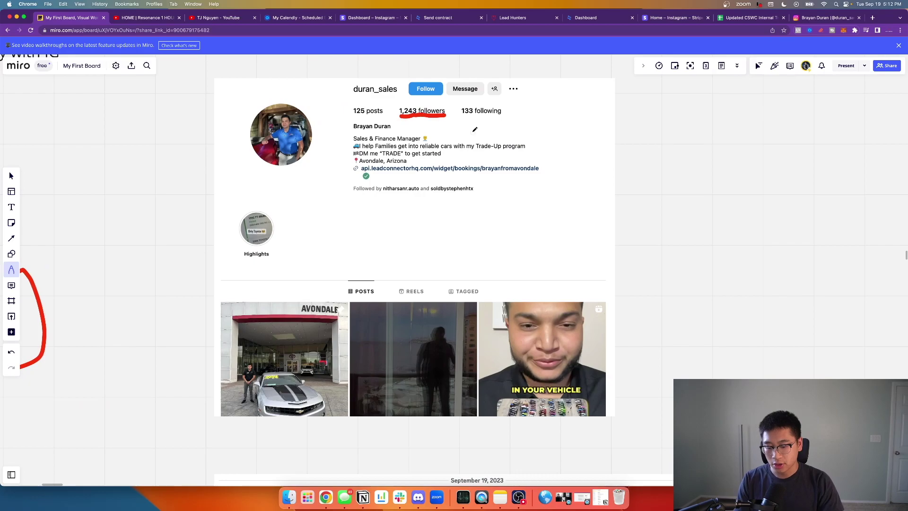
key(super+z)
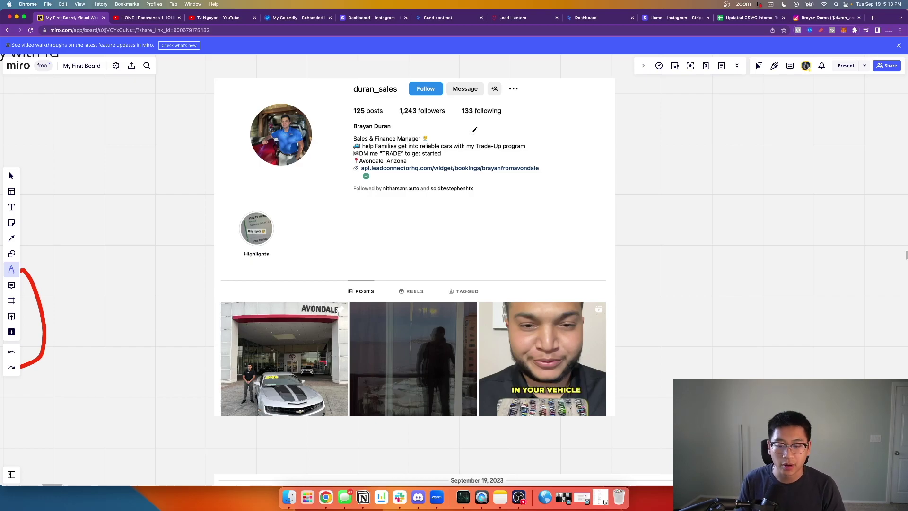
Shift the board so the annotated funnel is centred with the Instagram profile at right
scroll(203, 225, left, 15)
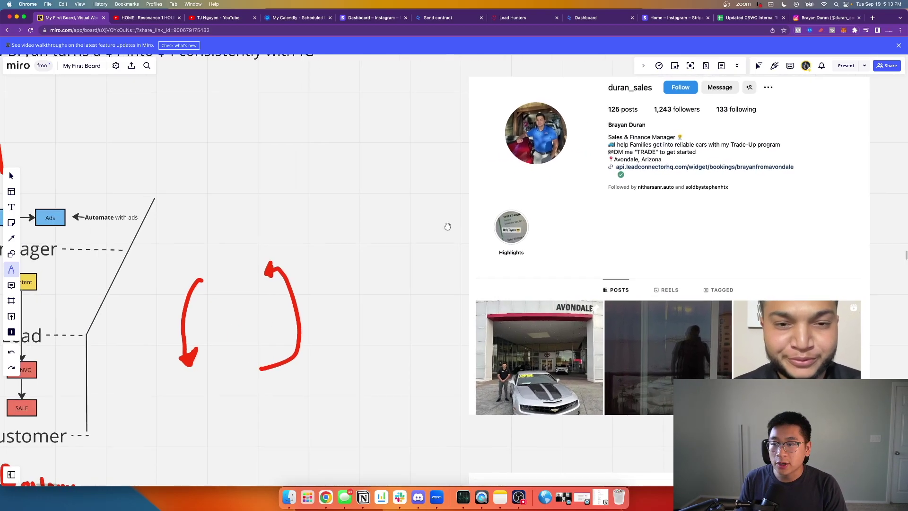
drag(522, 153, 557, 168)
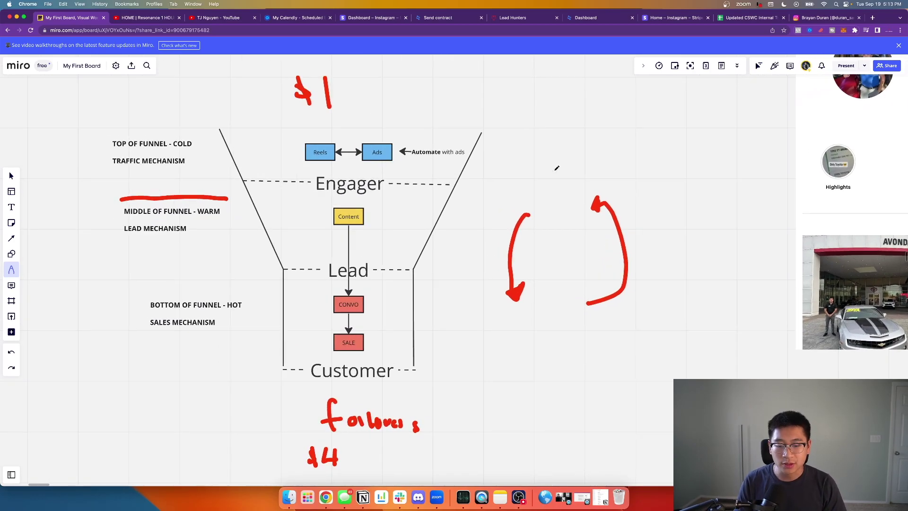